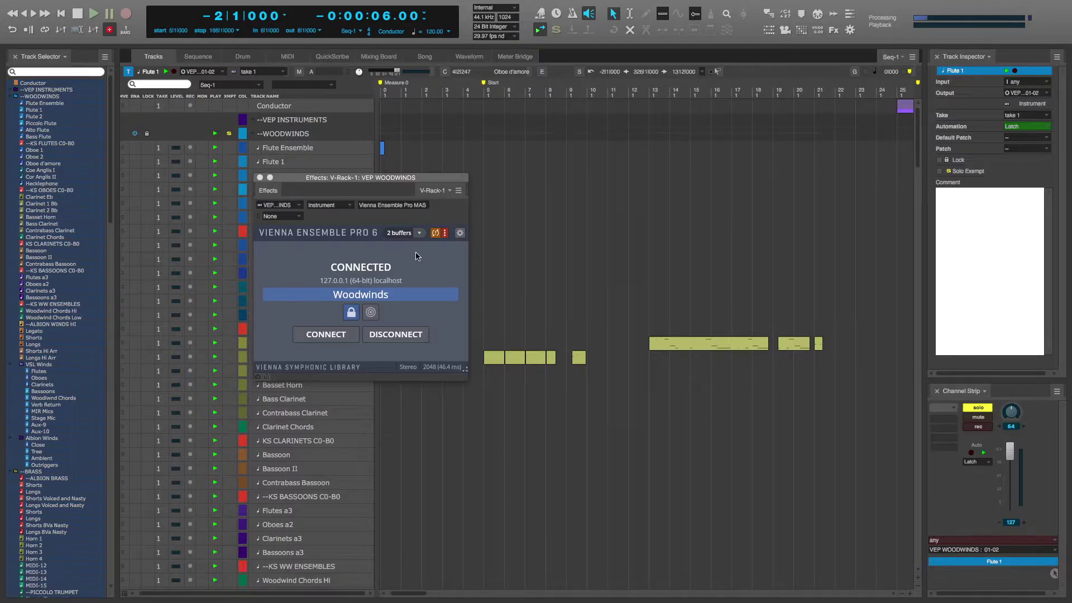
{"action": "scroll", "coordinate": [95, 263], "scroll_direction": "down", "scroll_amount": 10}
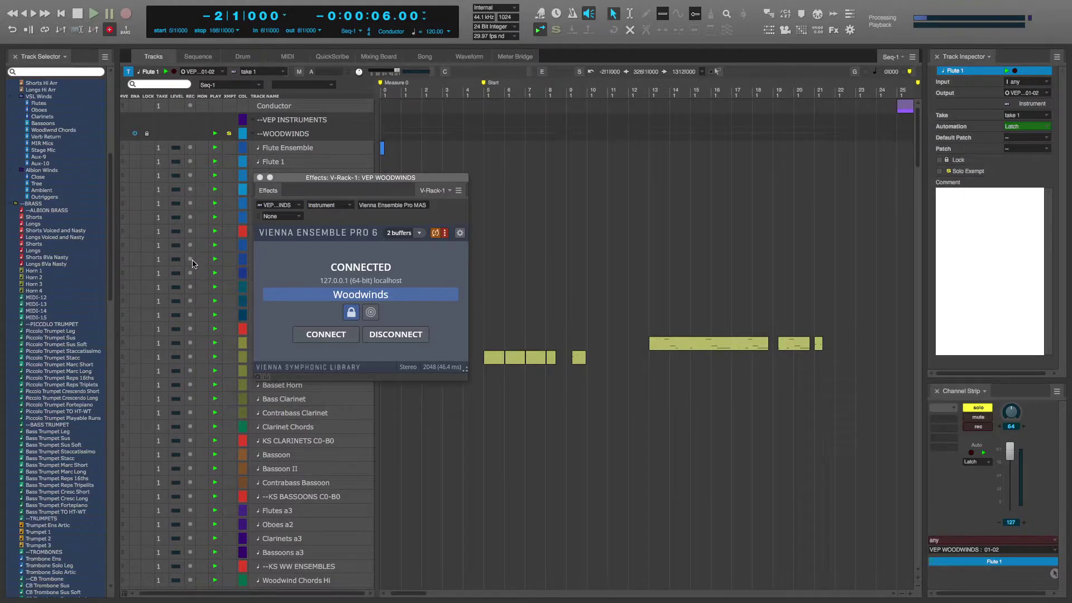
{"action": "scroll", "coordinate": [220, 262], "scroll_direction": "down", "scroll_amount": 10}
{"action": "scroll", "coordinate": [223, 263], "scroll_direction": "down", "scroll_amount": 10}
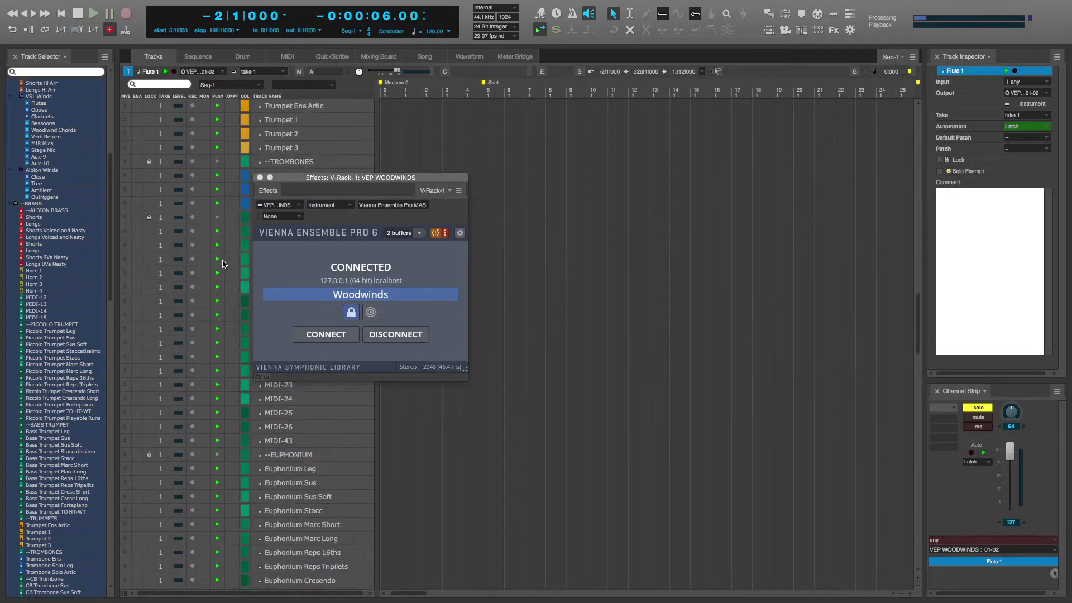
{"action": "scroll", "coordinate": [223, 264], "scroll_direction": "up", "scroll_amount": 10}
{"action": "scroll", "coordinate": [223, 263], "scroll_direction": "up", "scroll_amount": 10}
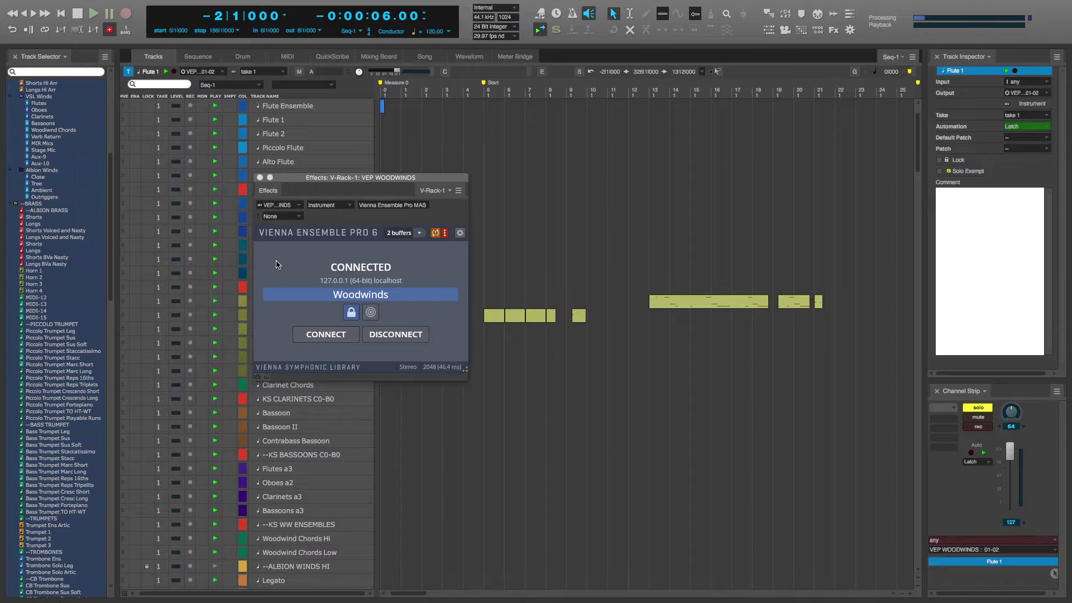
{"action": "left_click", "coordinate": [293, 205]}
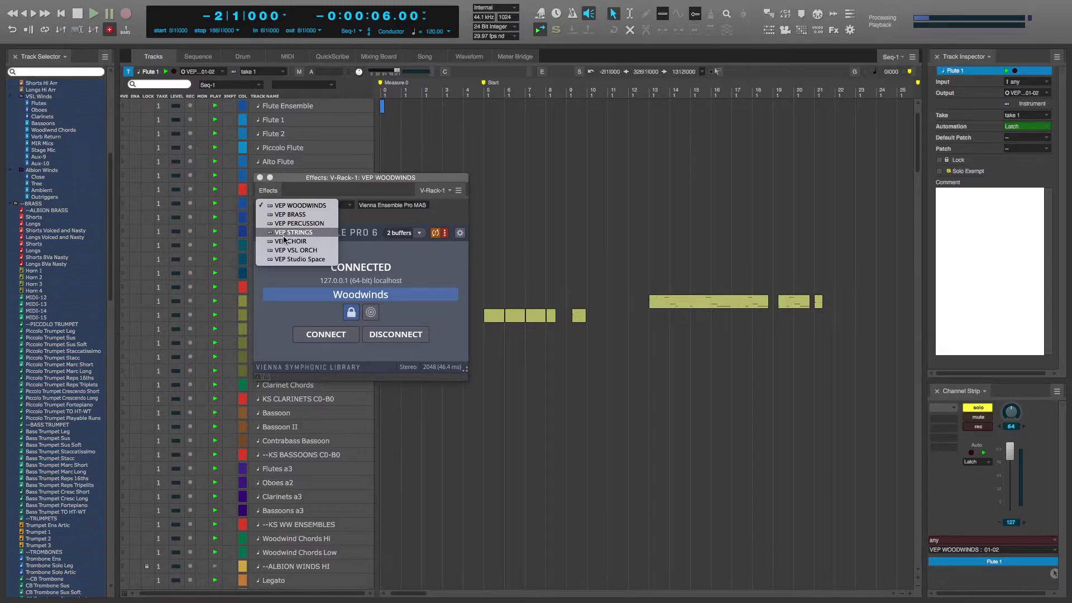
{"action": "left_click", "coordinate": [283, 272]}
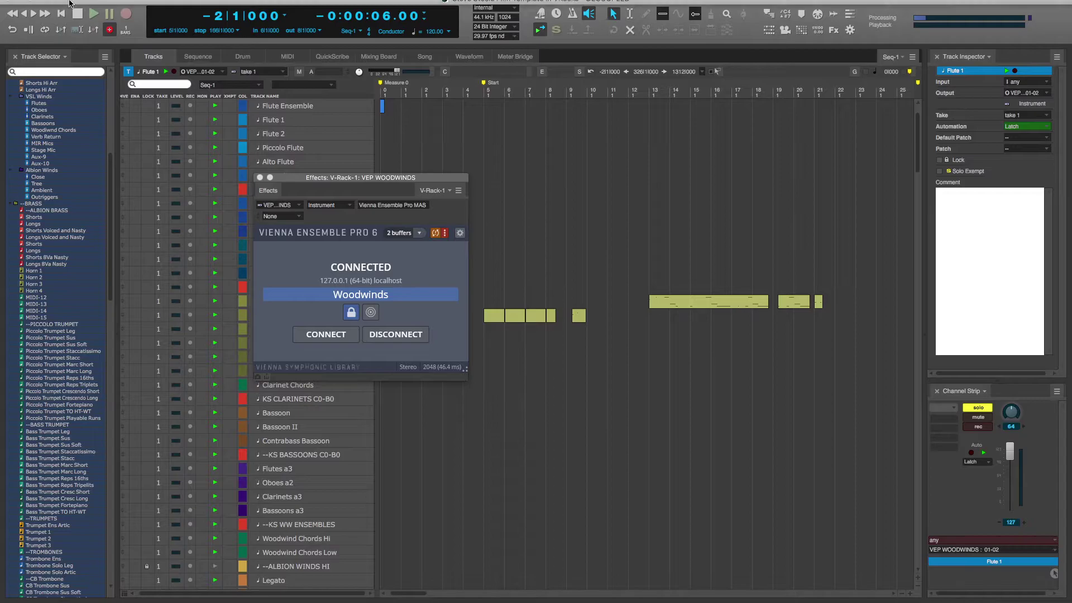
Open Digital Performer's File menu and close it without running a command
{"action": "left_click", "coordinate": [112, 6]}
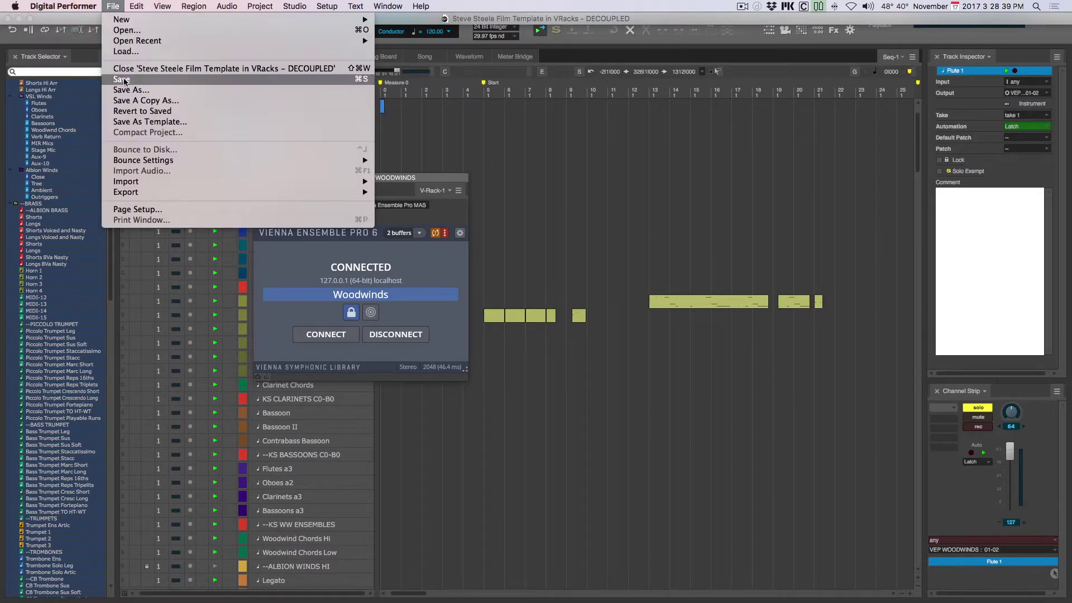
{"action": "left_click", "coordinate": [121, 6]}
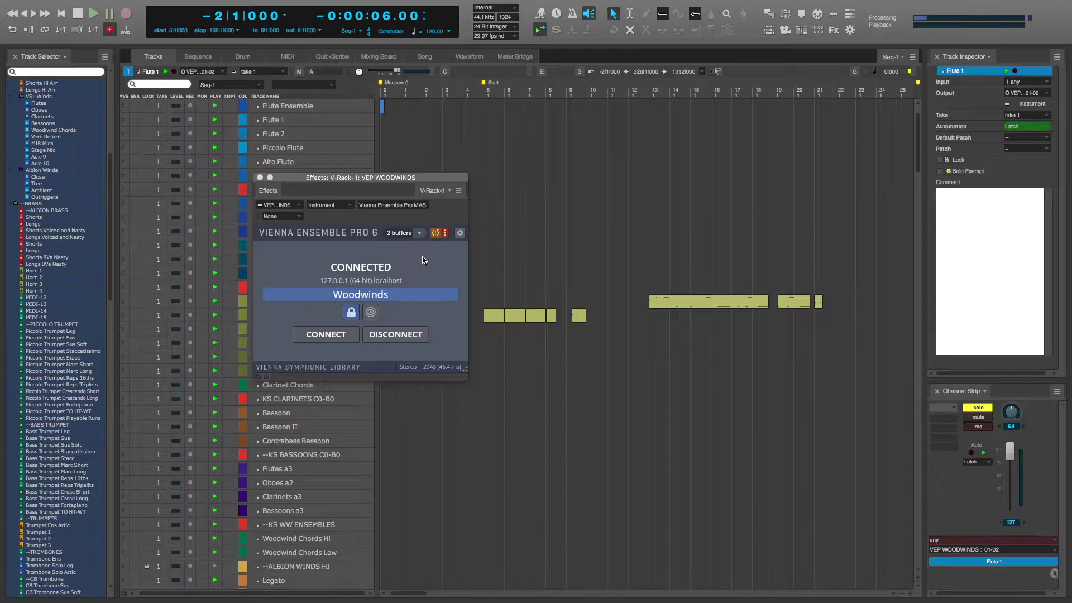
Switch to the VEP Server and view the Brass mixer, then the Woodwinds mixer
{"action": "key", "text": "ctrl+Right"}
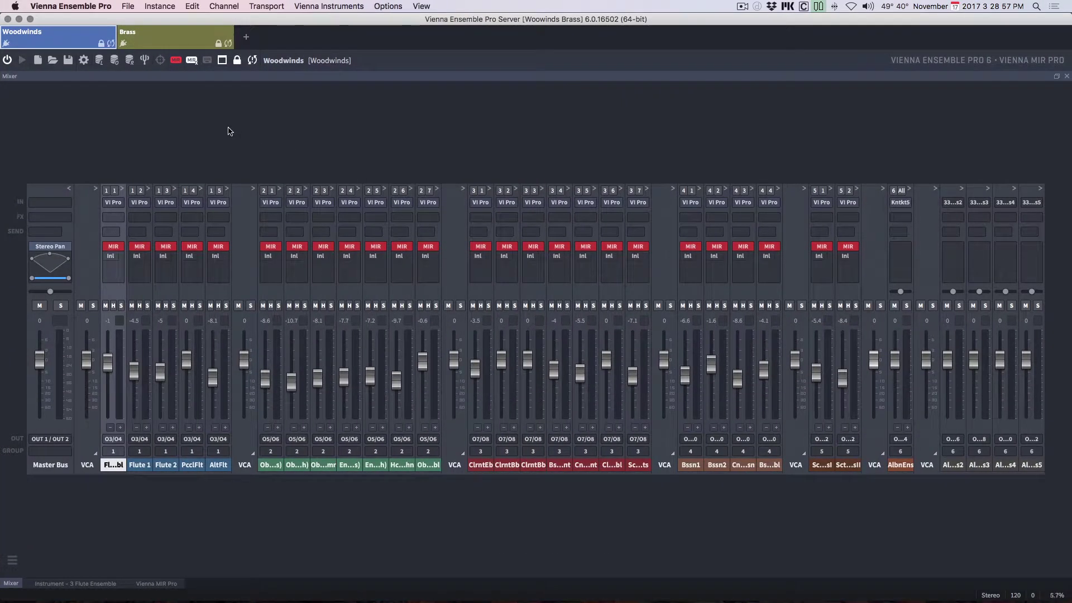
{"action": "left_click", "coordinate": [175, 38]}
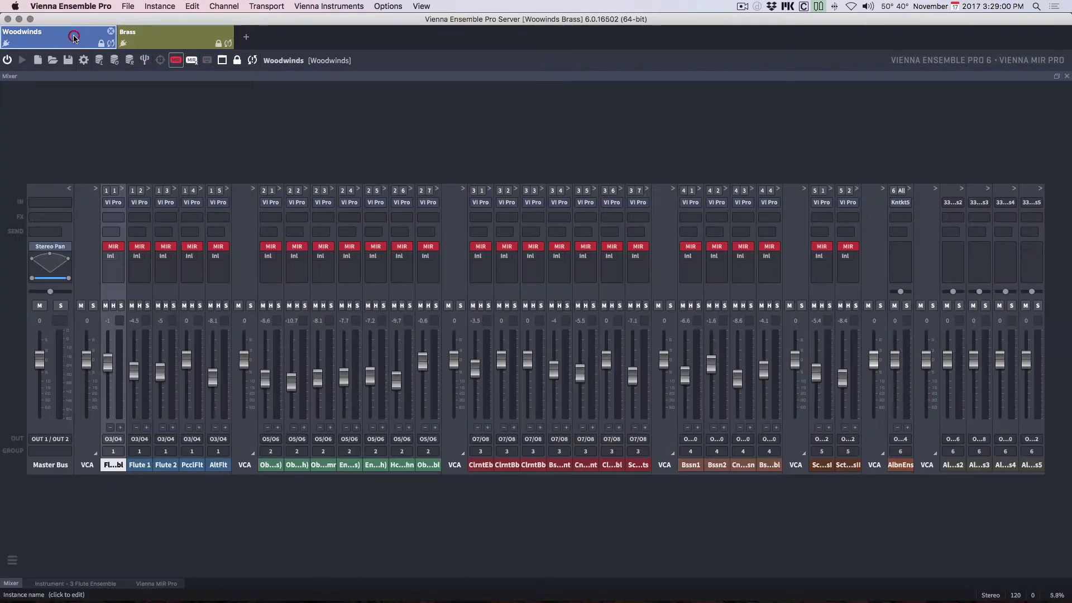
{"action": "left_click", "coordinate": [76, 38]}
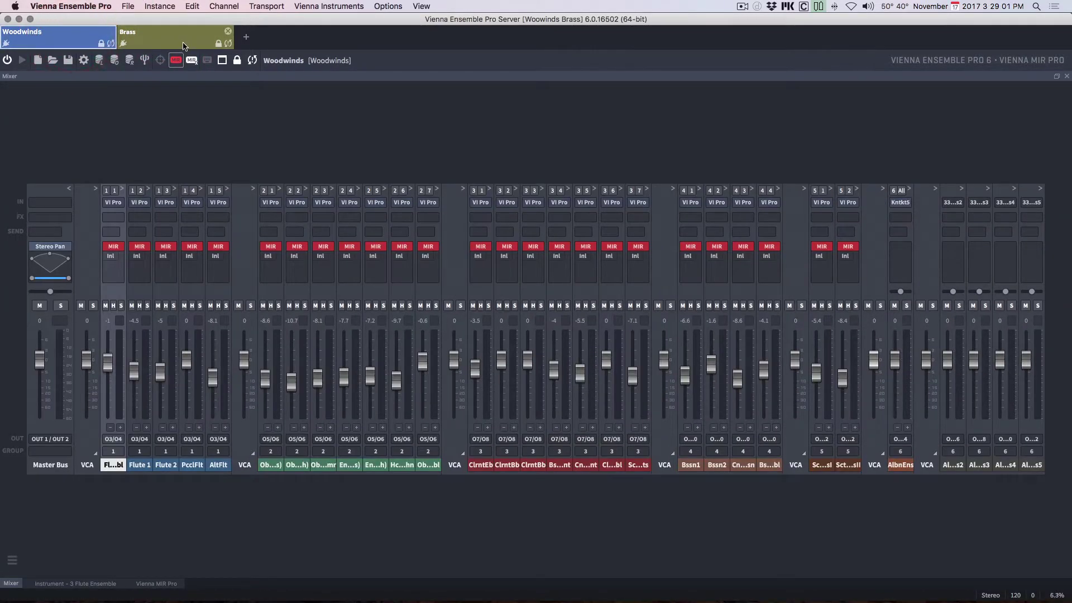
Open and close the Instance and application menus, then return to Digital Performer
{"action": "left_click", "coordinate": [166, 6]}
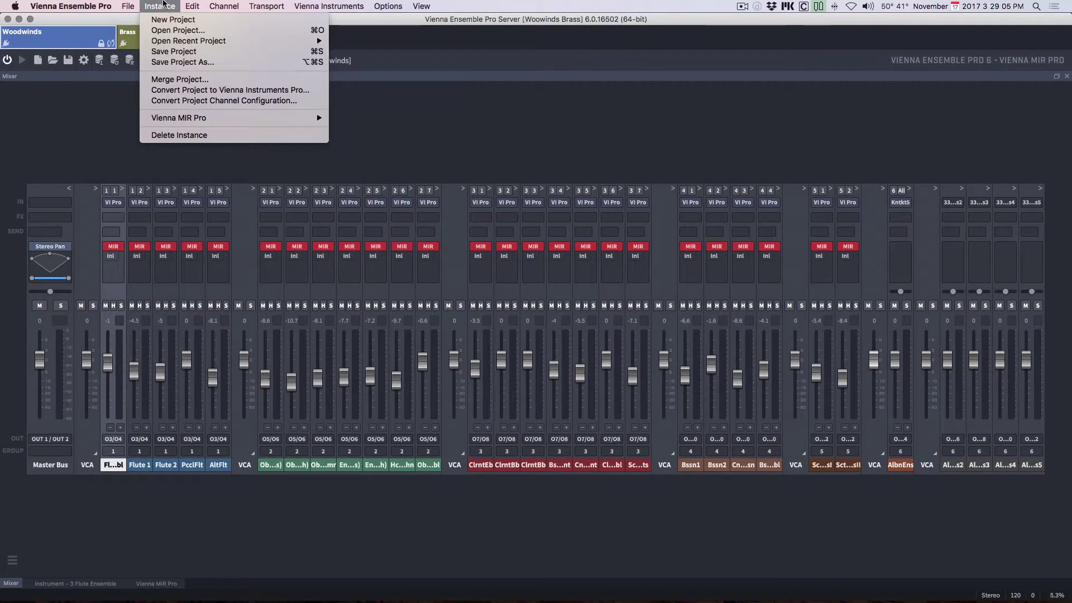
{"action": "left_click", "coordinate": [165, 7]}
{"action": "left_click", "coordinate": [92, 5]}
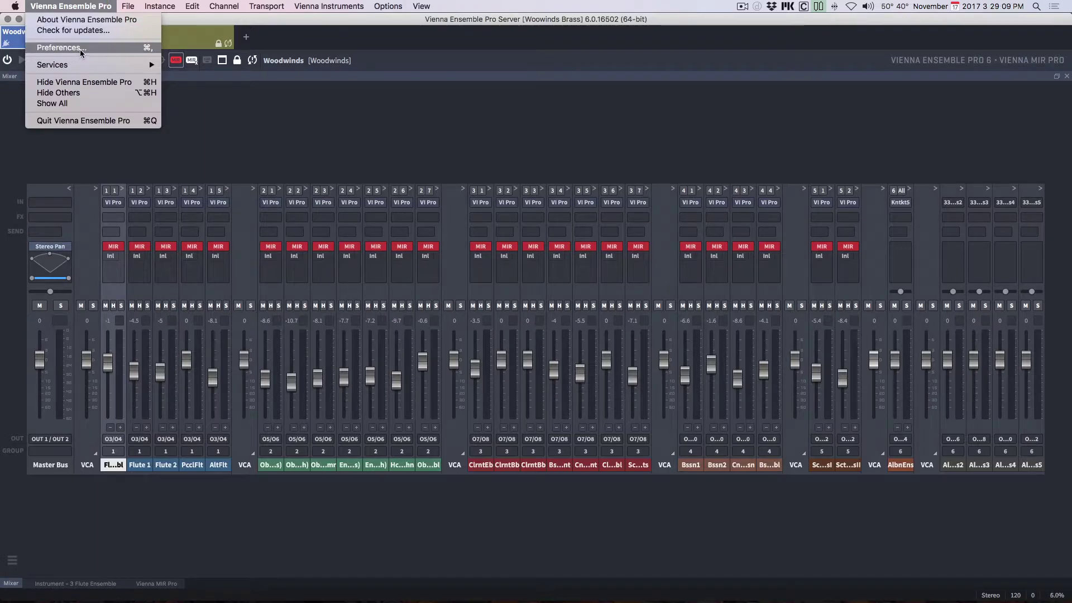
{"action": "left_click", "coordinate": [79, 5]}
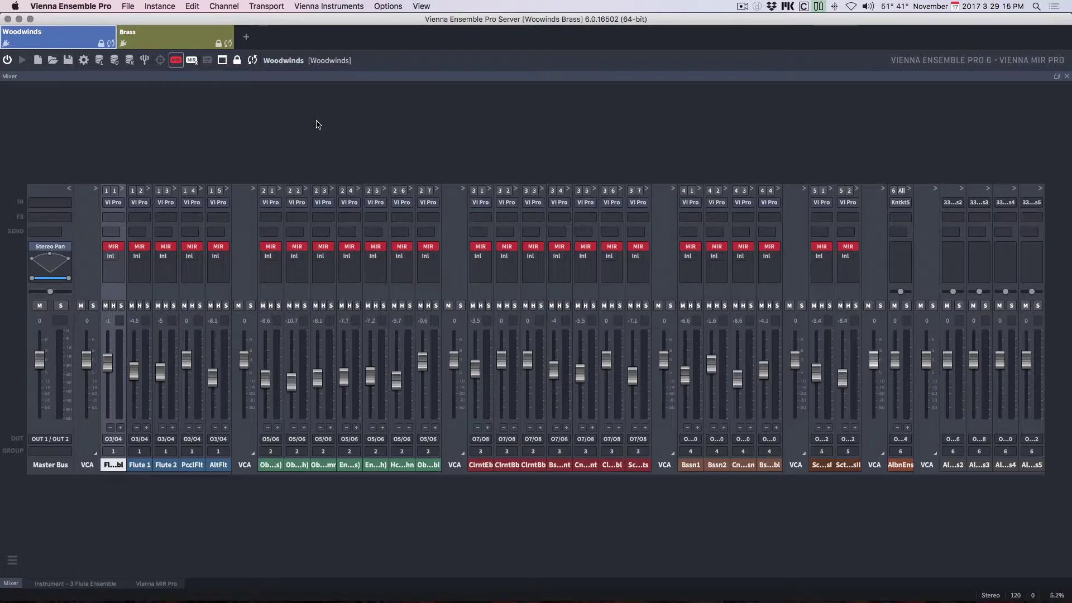
{"action": "key", "text": "ctrl+Left"}
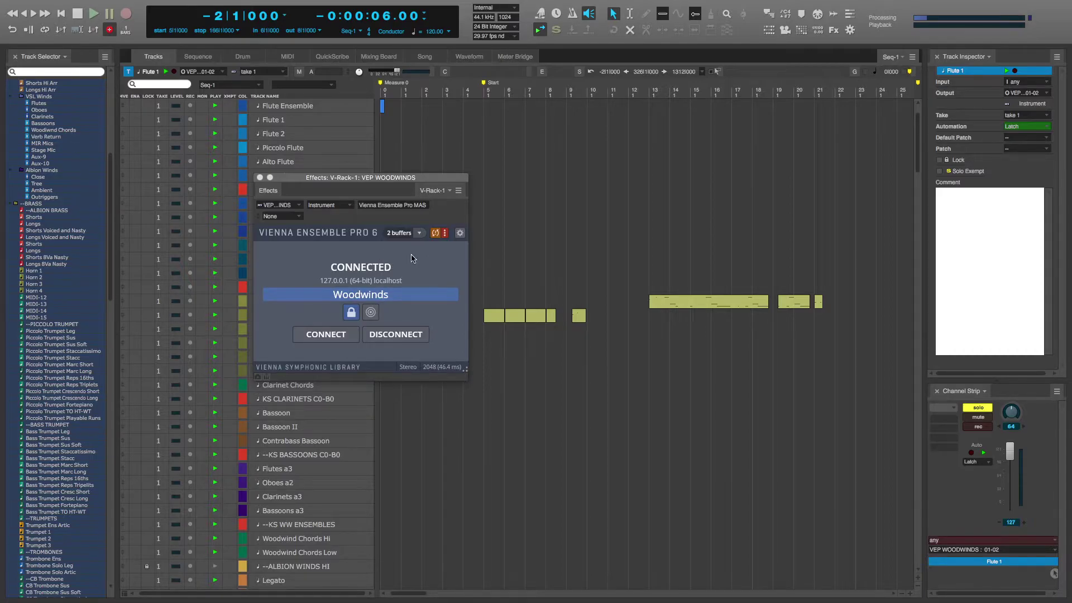
Disconnect the VEP WOODWINDS and VEP BRASS plugins from their server instances
{"action": "left_click", "coordinate": [400, 335]}
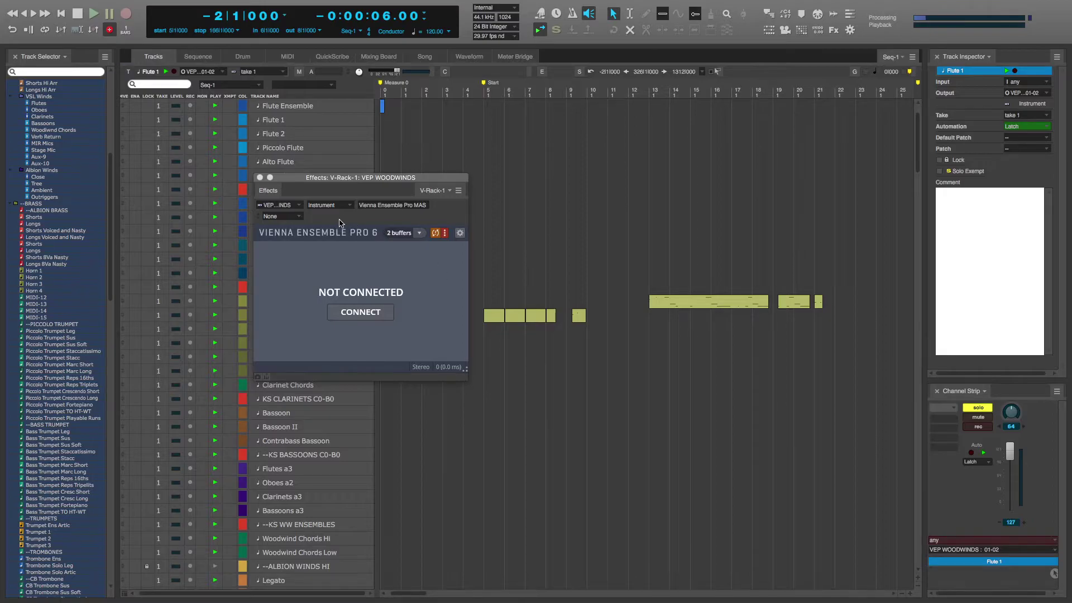
{"action": "left_click", "coordinate": [291, 205]}
{"action": "left_click", "coordinate": [293, 206]}
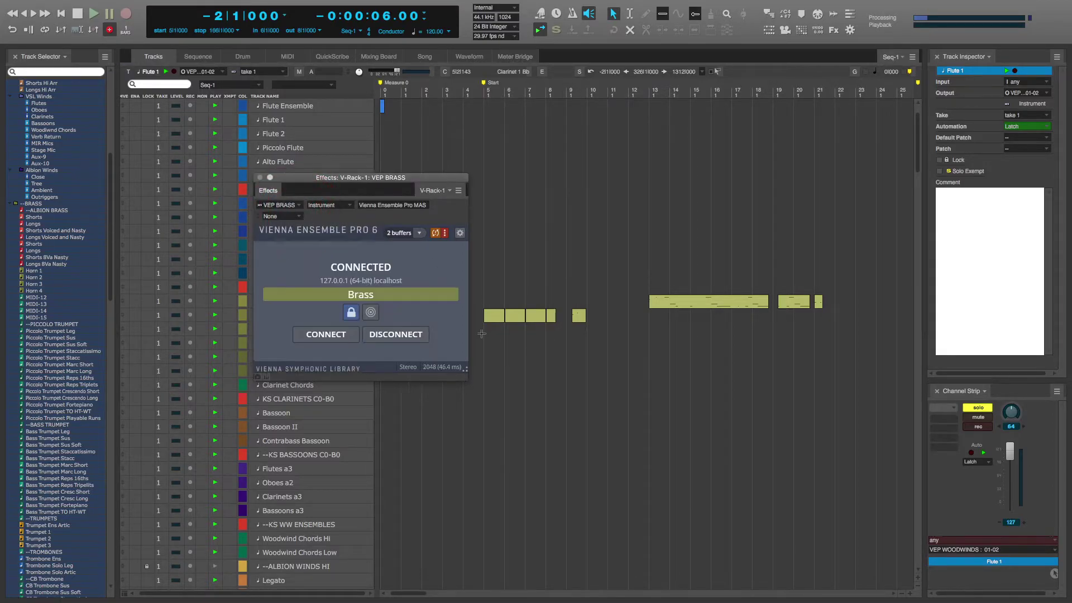
{"action": "left_click", "coordinate": [414, 334]}
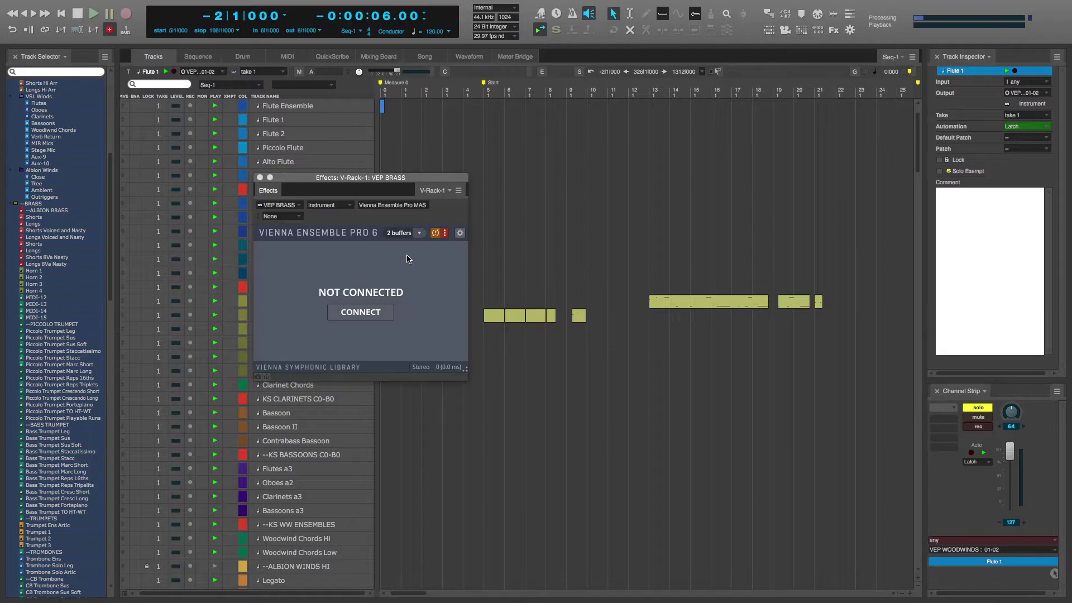
Check the VEP PERCUSSION rack's plugin, then return to VEP WOODWINDS
{"action": "left_click", "coordinate": [287, 205]}
{"action": "left_click", "coordinate": [290, 213]}
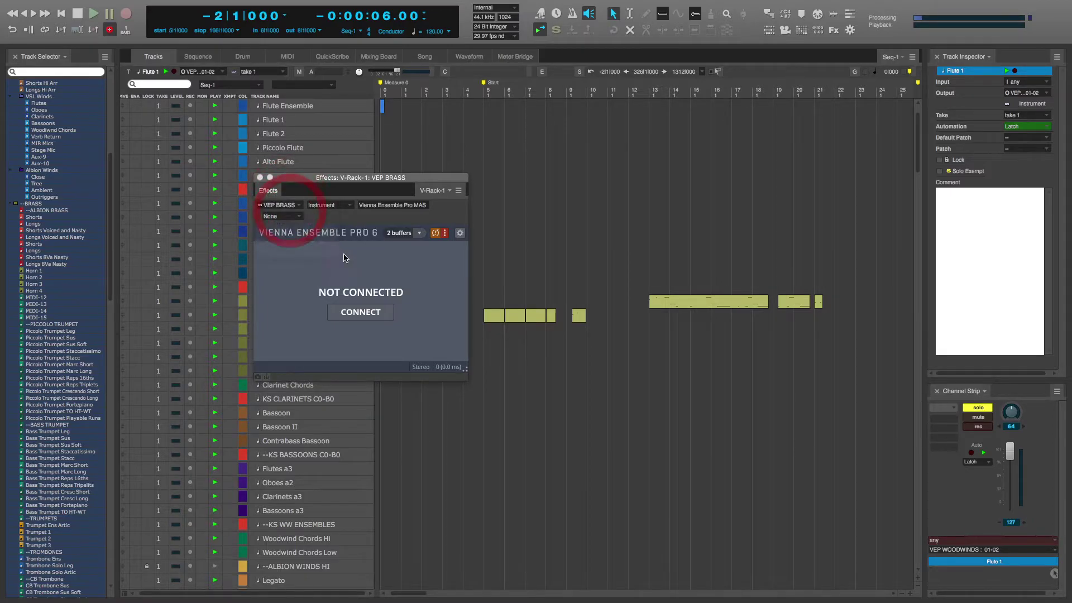
{"action": "left_click", "coordinate": [294, 207]}
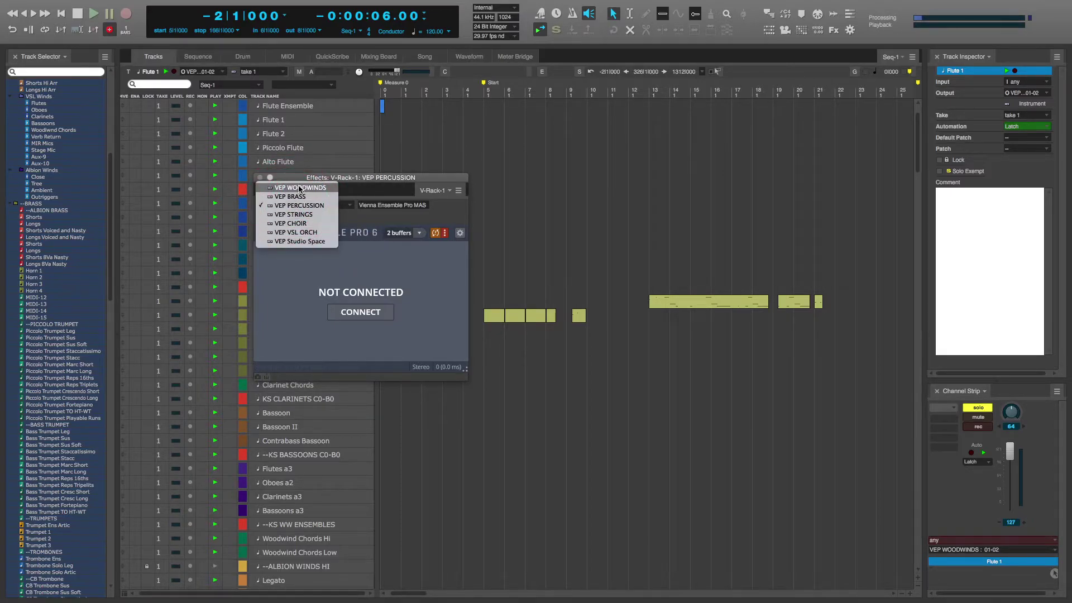
{"action": "left_click", "coordinate": [301, 188]}
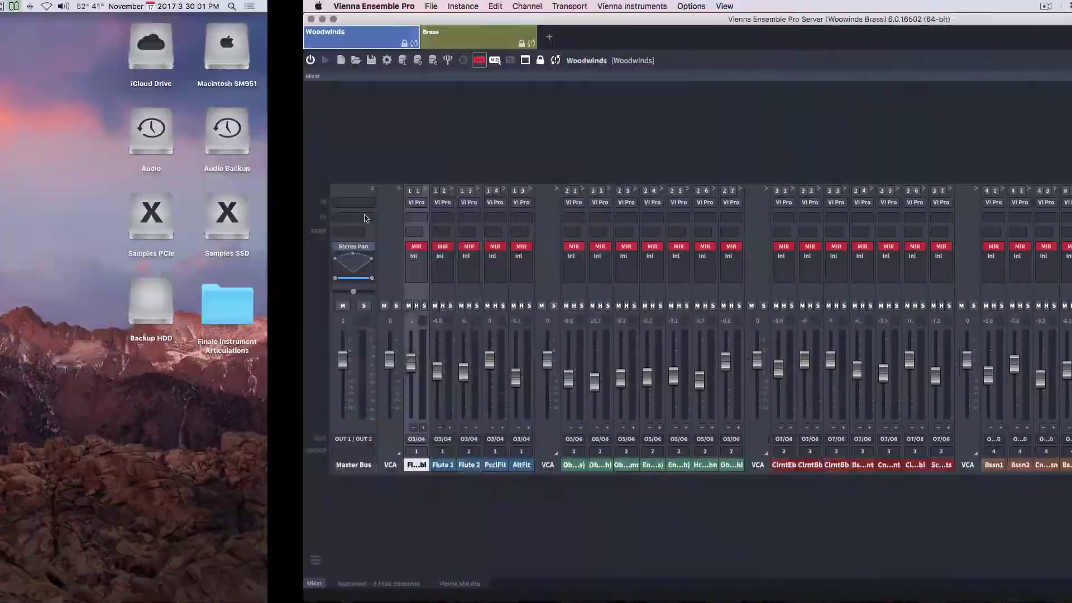
Save the Woodwinds instance from the Instance menu
{"action": "left_click", "coordinate": [391, 6]}
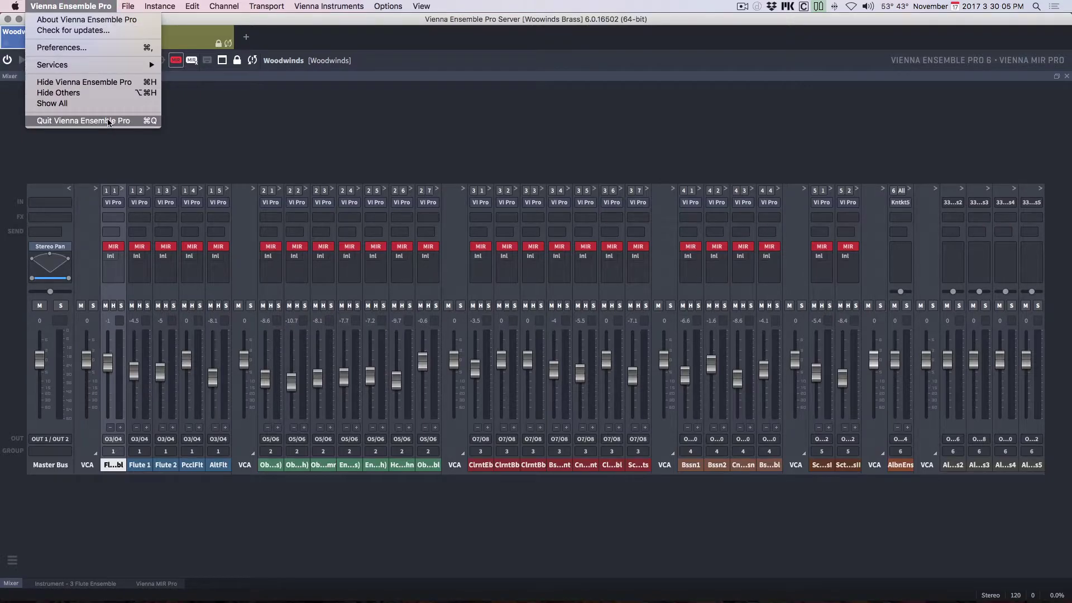
{"action": "mouse_move", "coordinate": [159, 6]}
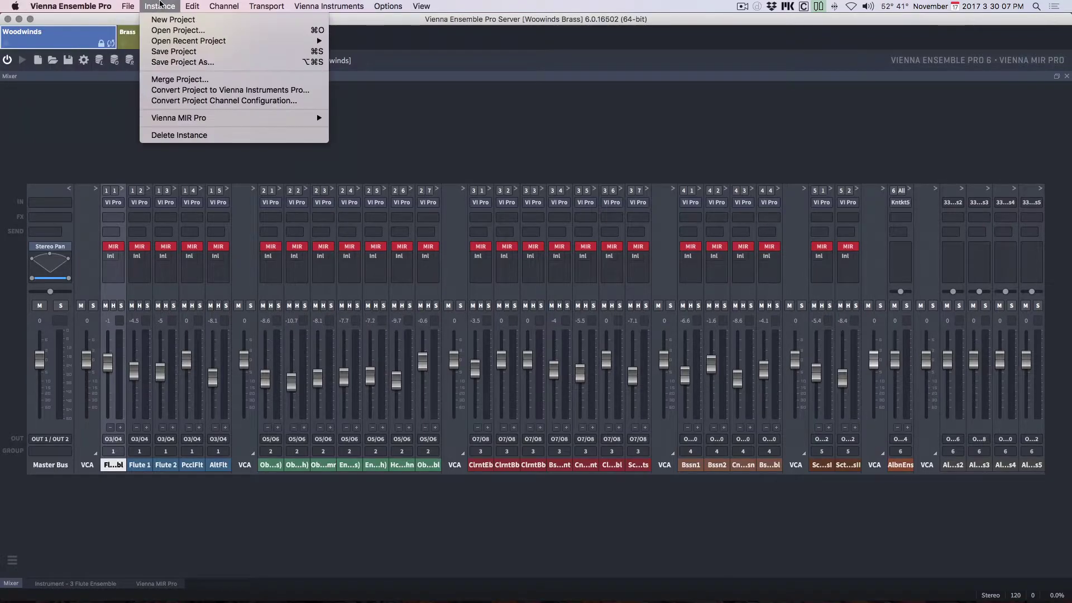
{"action": "left_click", "coordinate": [160, 51]}
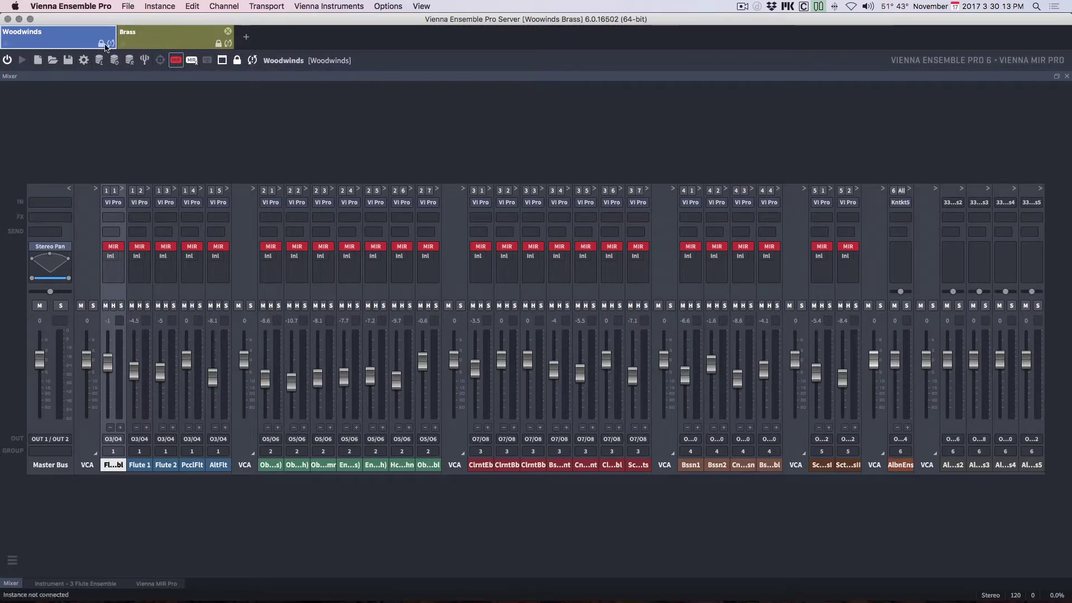
Save the Brass instance, then save the whole server project
{"action": "left_click", "coordinate": [157, 40]}
{"action": "left_click", "coordinate": [160, 6]}
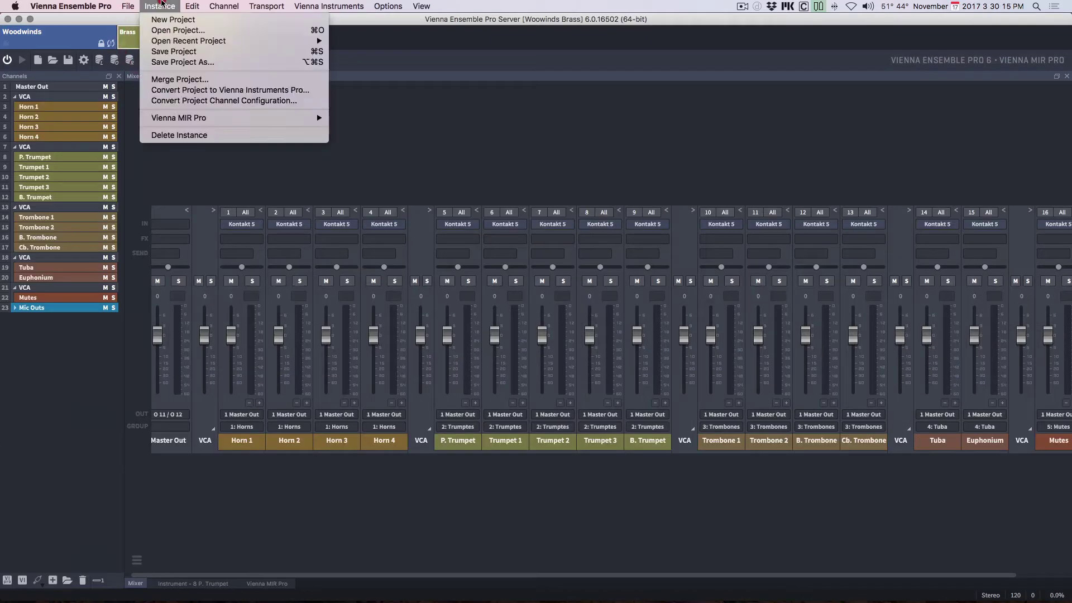
{"action": "left_click", "coordinate": [166, 51]}
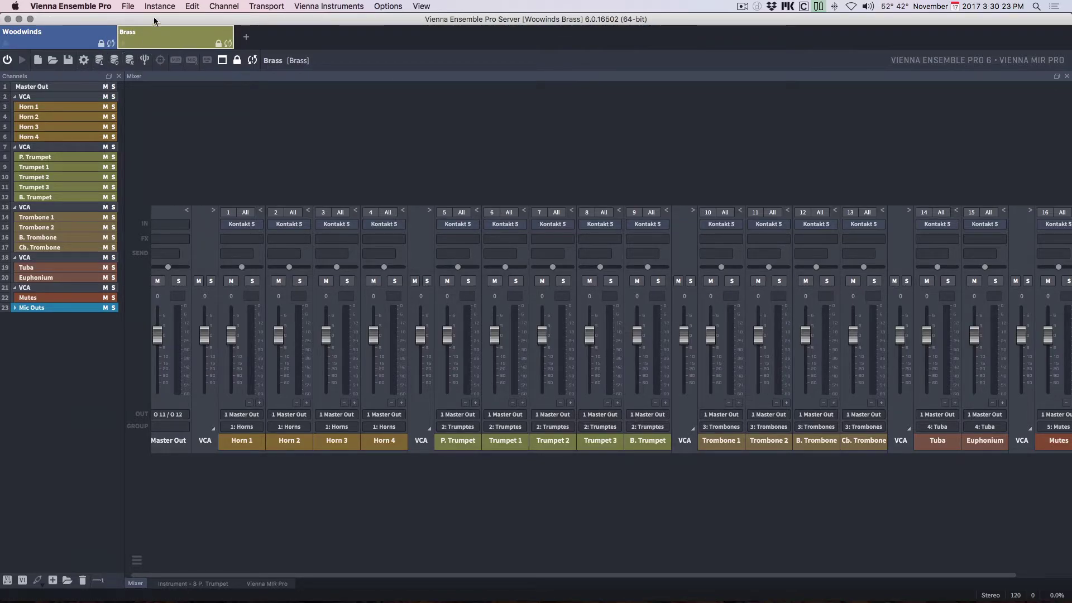
{"action": "left_click", "coordinate": [127, 6]}
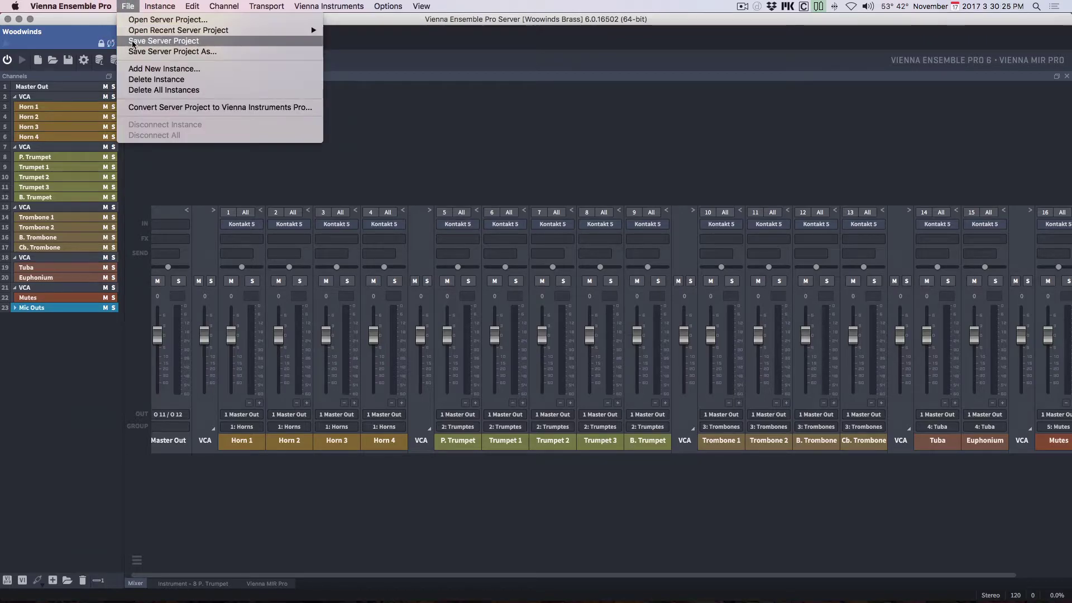
{"action": "left_click", "coordinate": [155, 42]}
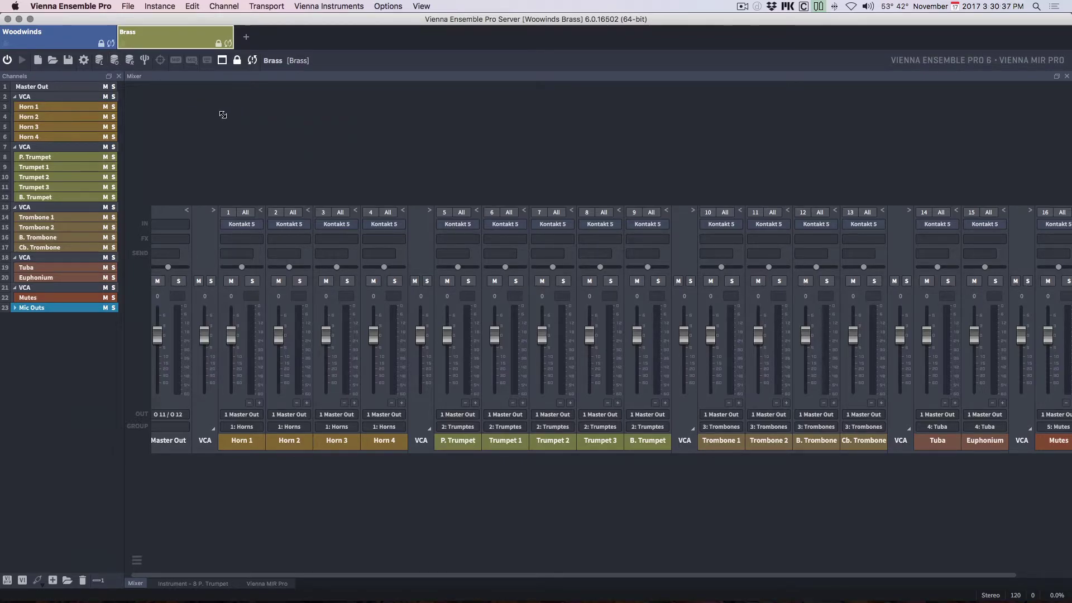
Quit Vienna Ensemble Pro Server with Cmd+Q, saving the server project changes
{"action": "key", "text": "super+q"}
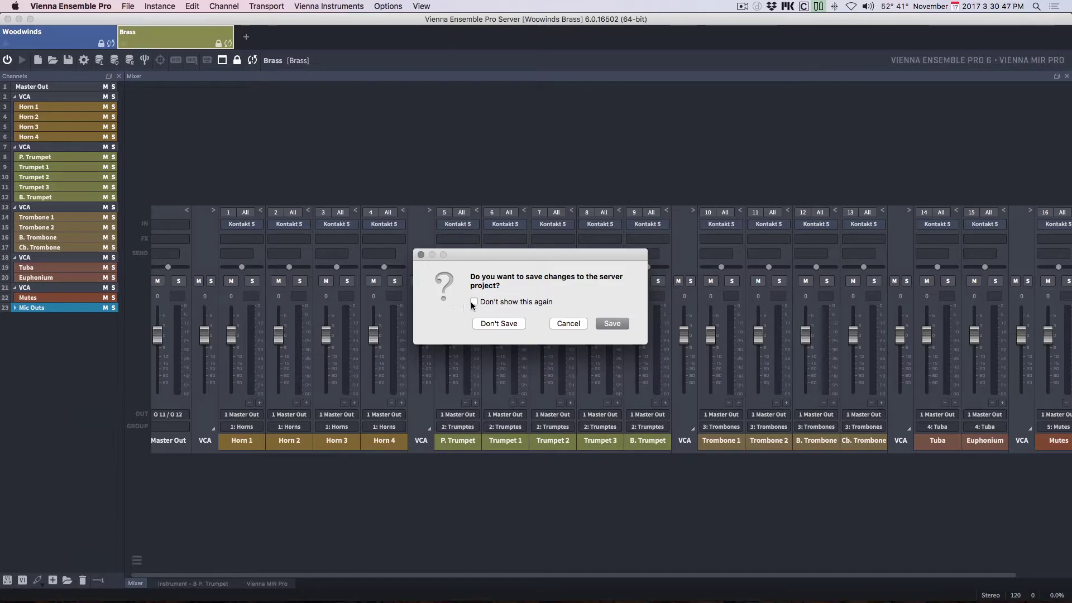
{"action": "left_click", "coordinate": [611, 323]}
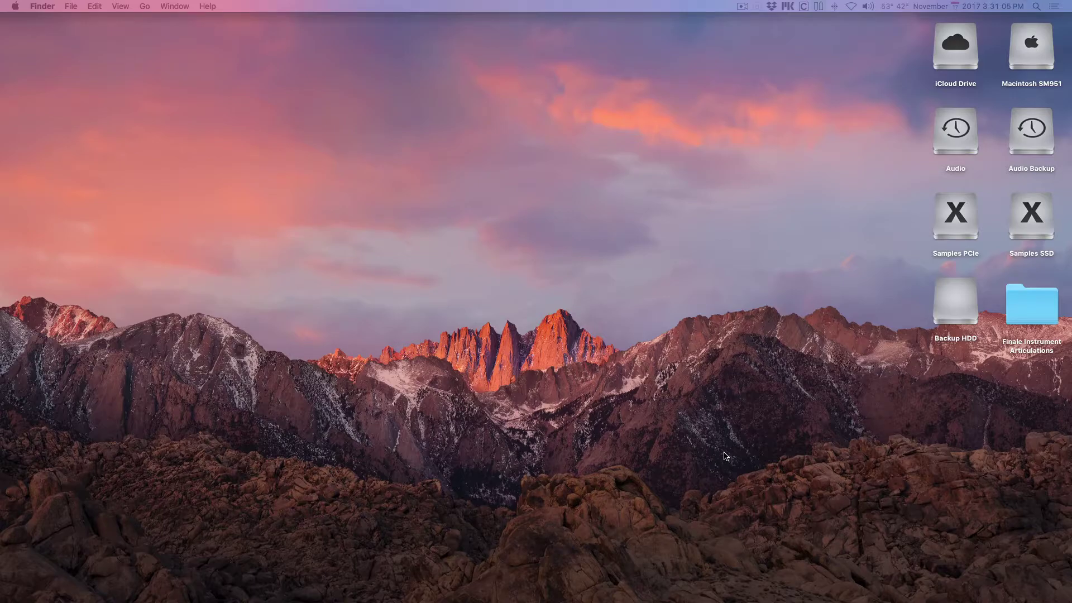
Launch Vienna Ensemble Pro Server from the Dock
{"action": "left_click", "coordinate": [730, 584]}
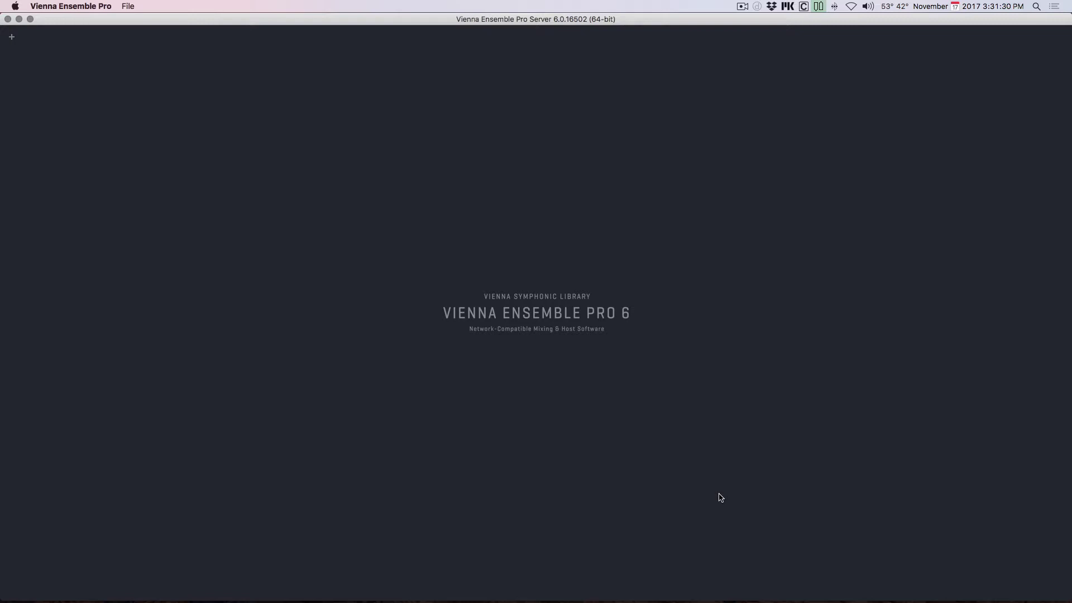
Reopen the 'Woowinds Brass' recent server project, then switch to the desktop space
{"action": "left_click", "coordinate": [128, 5]}
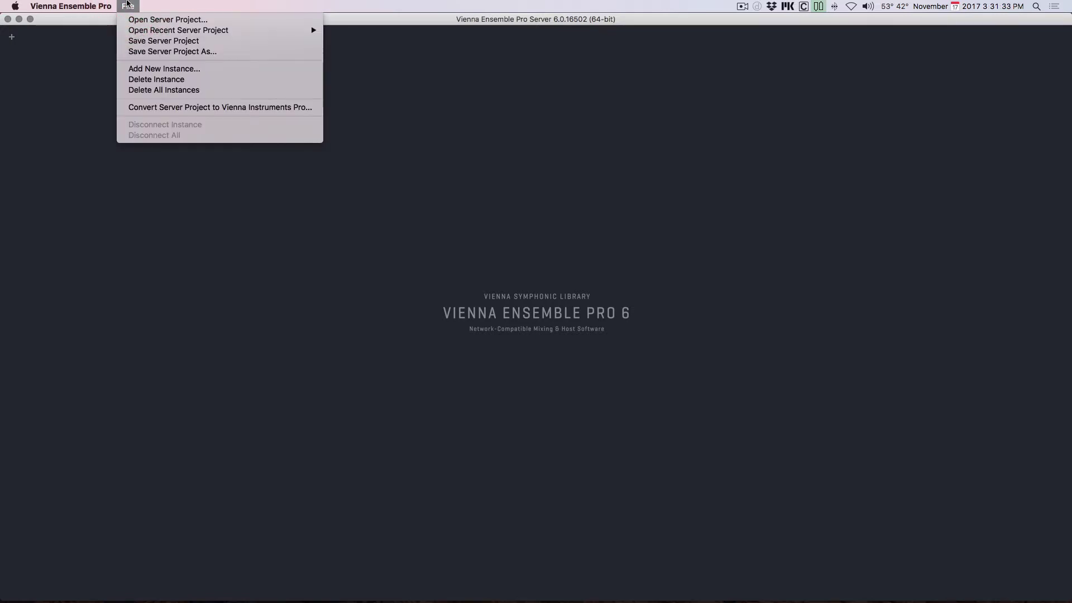
{"action": "mouse_move", "coordinate": [247, 29]}
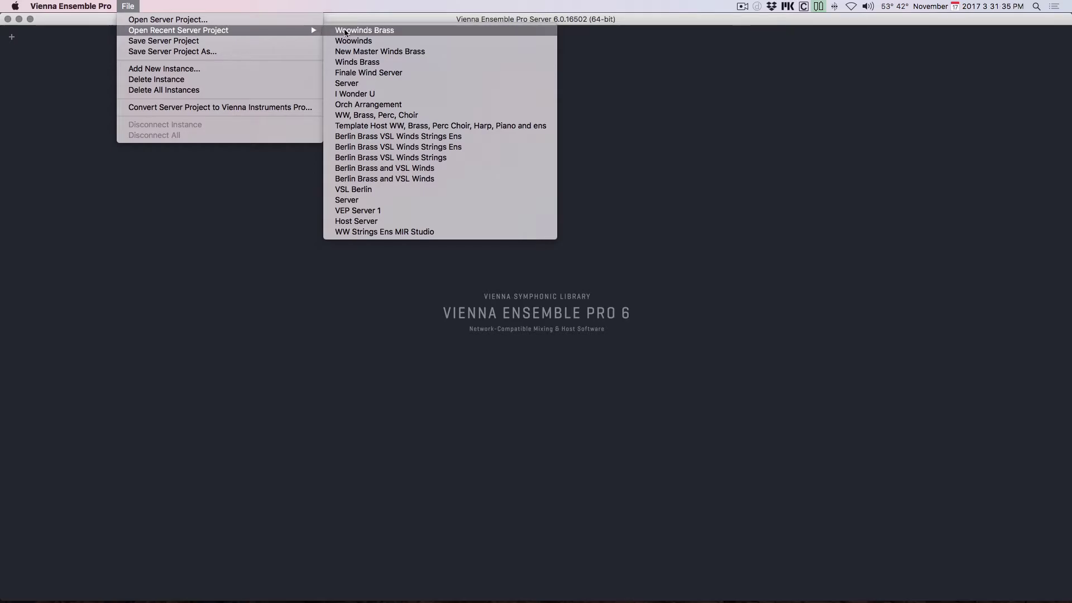
{"action": "left_click", "coordinate": [345, 30]}
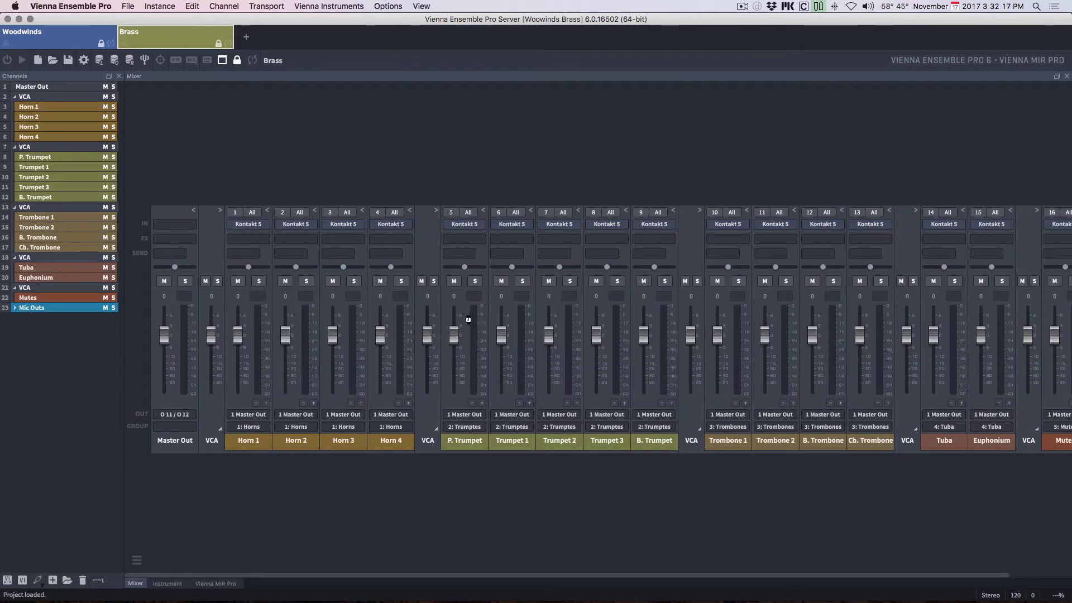
{"action": "key", "text": "ctrl+Left"}
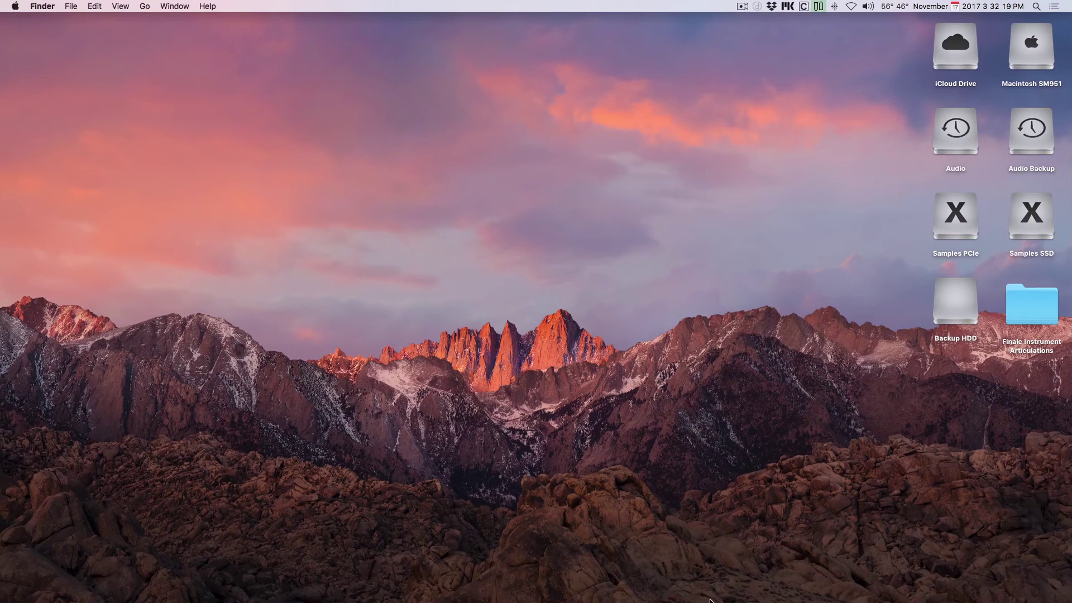
Launch Digital Performer and open the most recent decoupled film template
{"action": "left_click", "coordinate": [706, 581]}
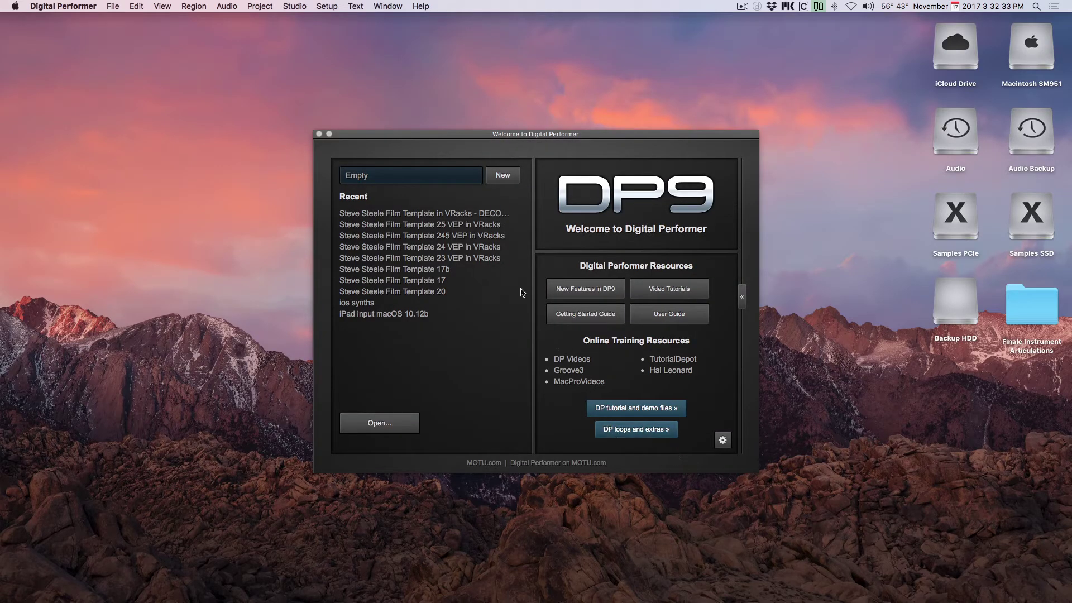
{"action": "left_click", "coordinate": [479, 214]}
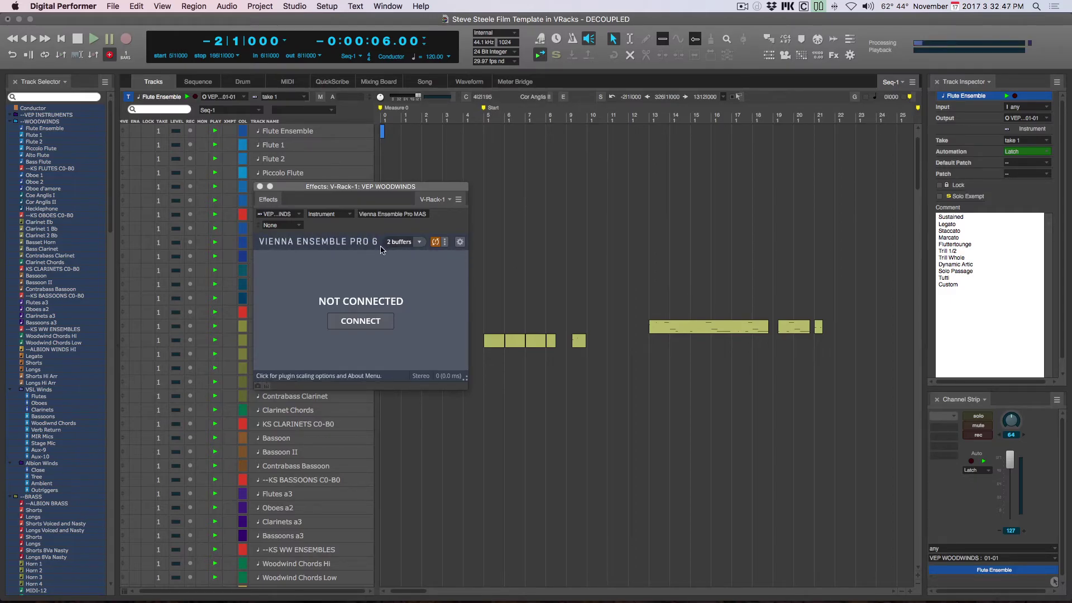
Link VEP WOODWINDS to the Woodwinds instance and VEP BRASS to the Brass instance on localhost
{"action": "left_click", "coordinate": [388, 321]}
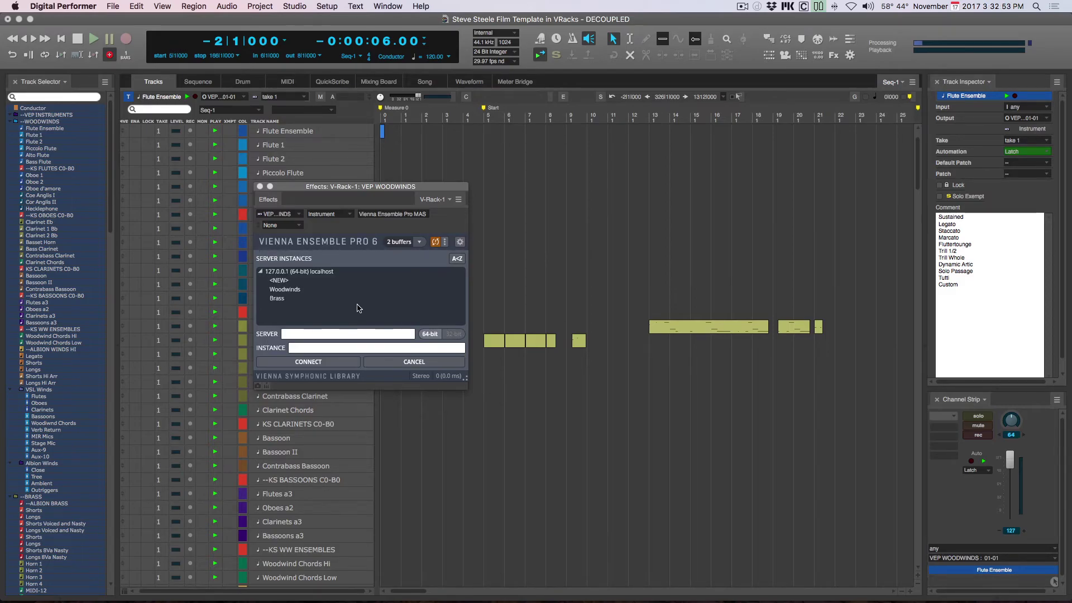
{"action": "double_click", "coordinate": [290, 290]}
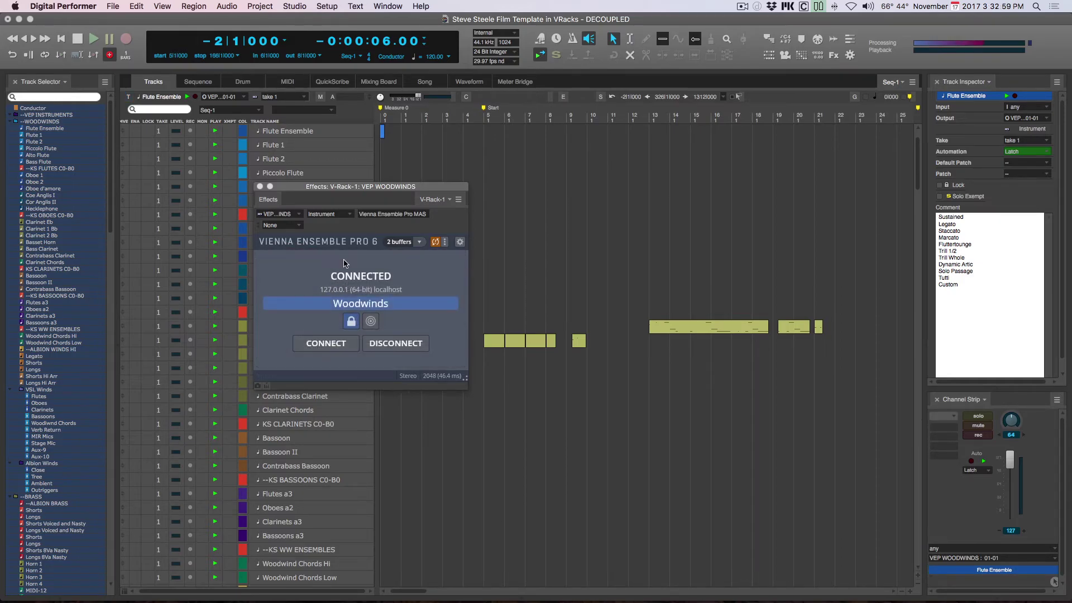
{"action": "left_click", "coordinate": [295, 215]}
{"action": "left_click", "coordinate": [295, 223]}
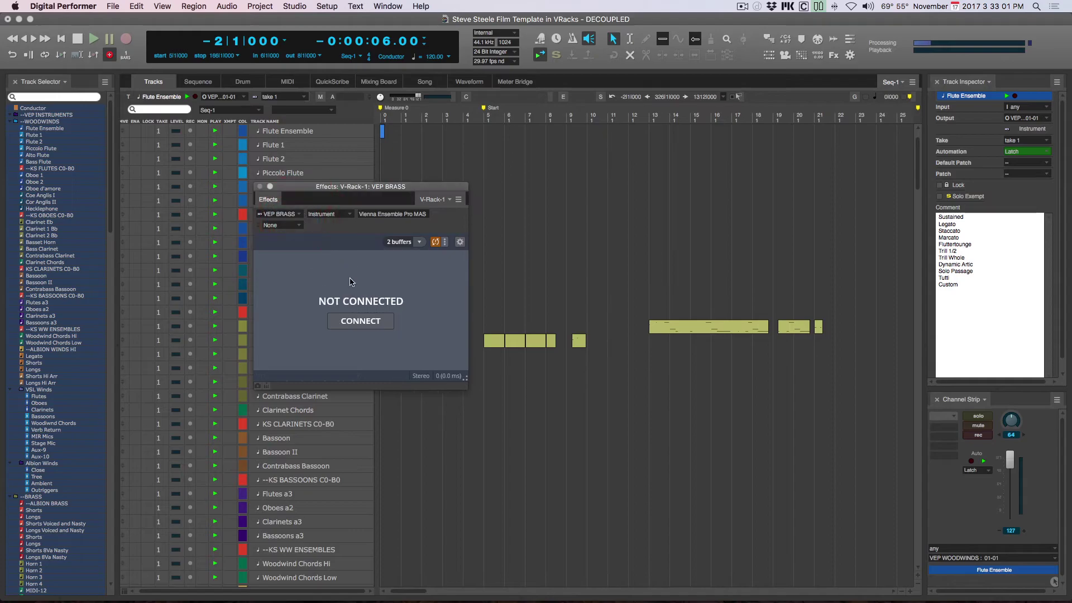
{"action": "left_click", "coordinate": [344, 317]}
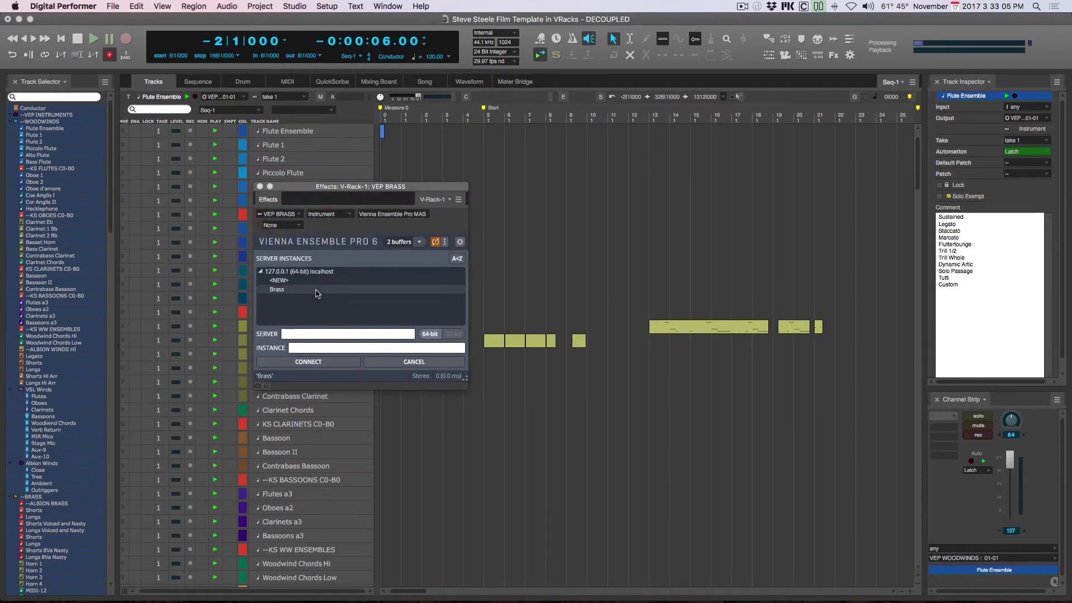
{"action": "double_click", "coordinate": [293, 295]}
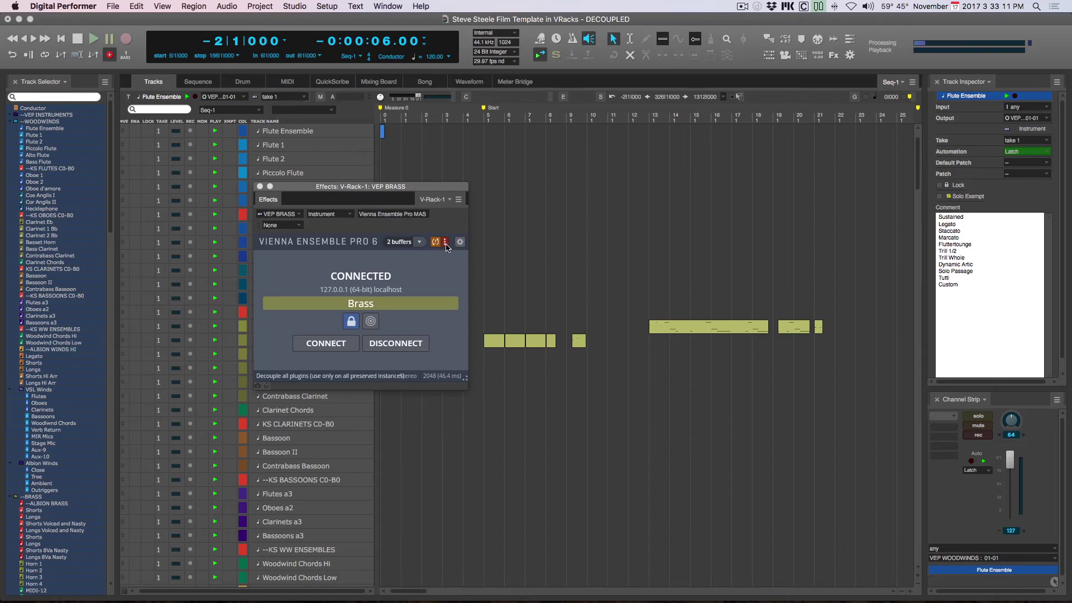
Show VEP WOODWINDS in the plugin window, make the project full screen, and switch to VEP Server
{"action": "left_click", "coordinate": [288, 214]}
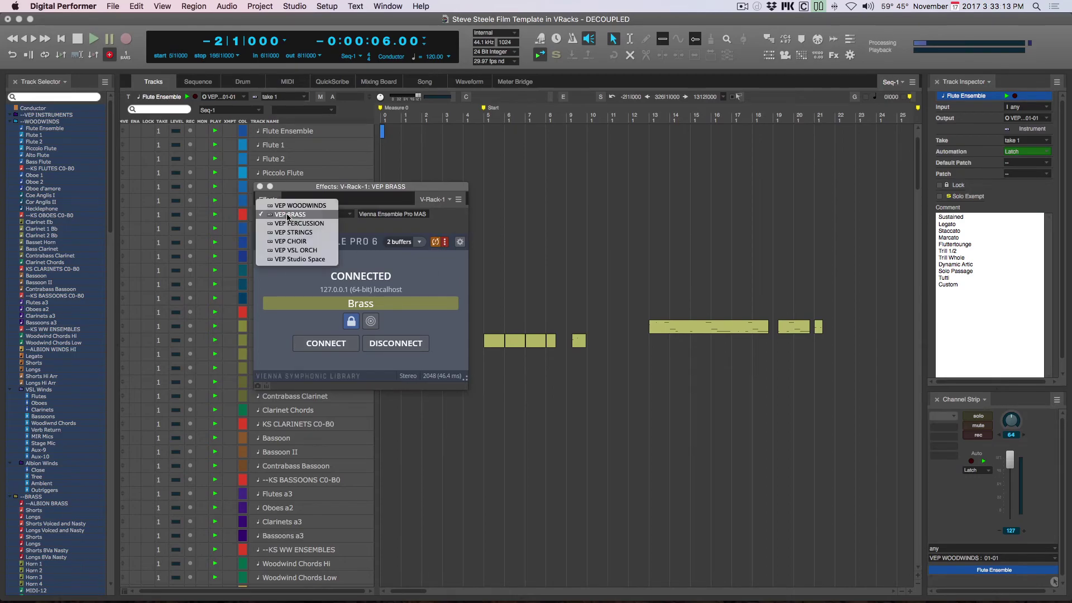
{"action": "left_click", "coordinate": [289, 206]}
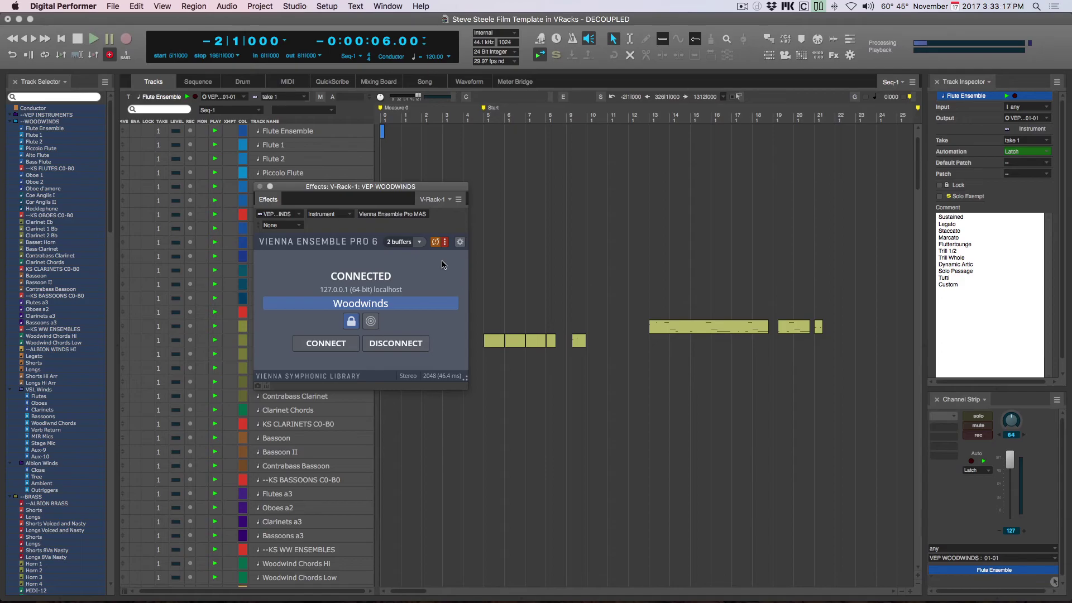
{"action": "left_click", "coordinate": [31, 21]}
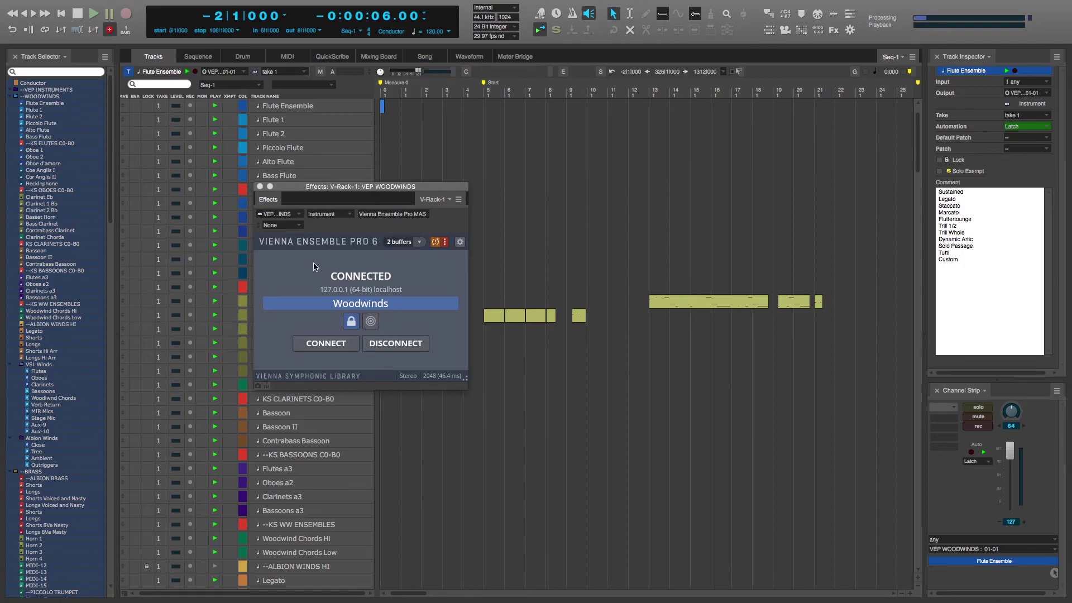
{"action": "key", "text": "ctrl+Right"}
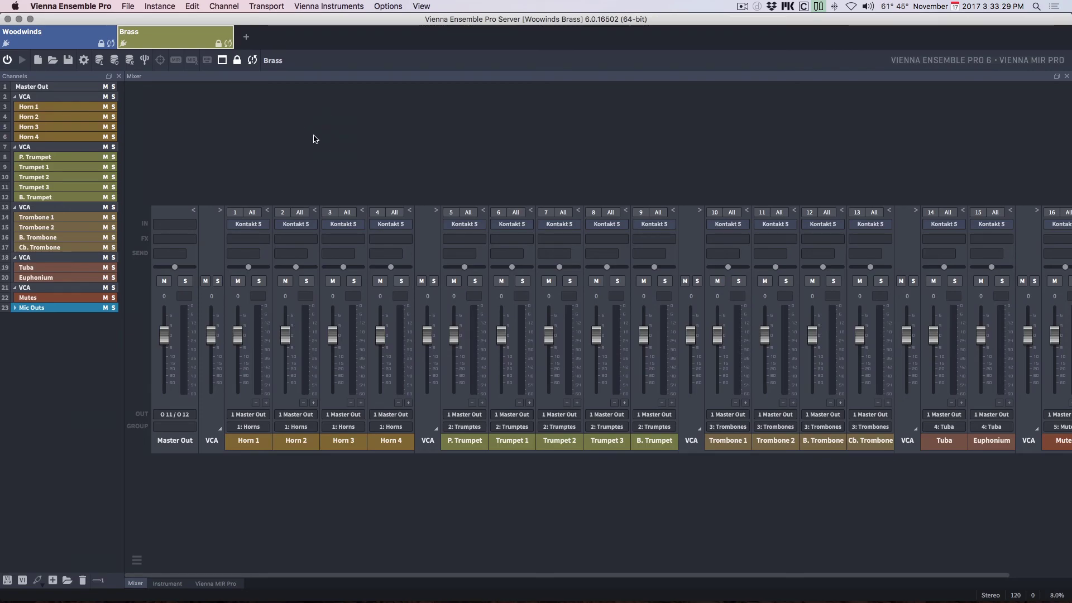
Switch back to the full-screen Digital Performer project, with VEP WOODWINDS still connected to Woodwinds
{"action": "key", "text": "ctrl+Left"}
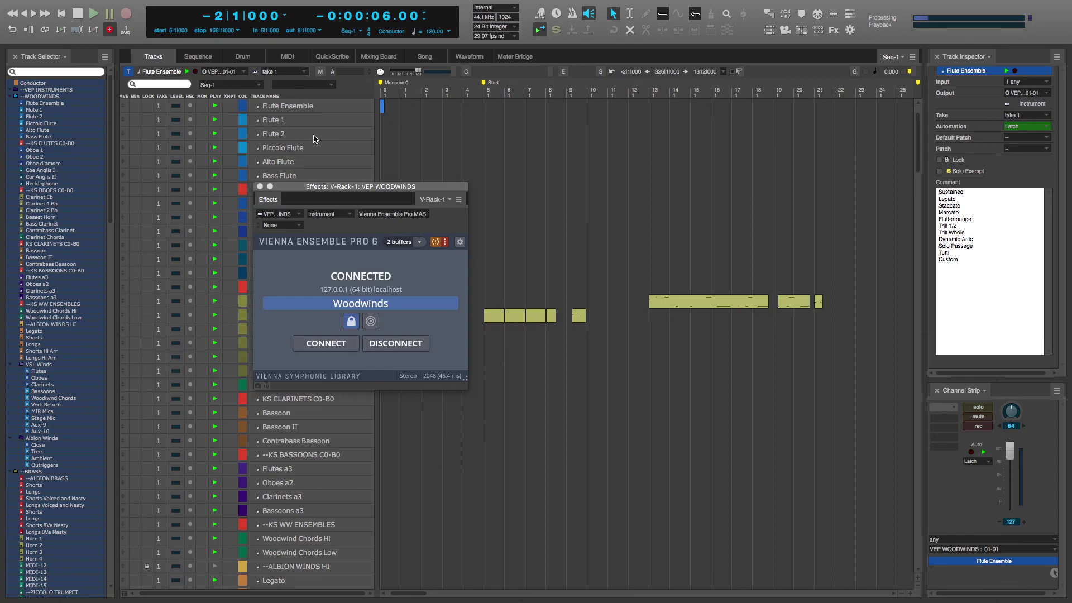